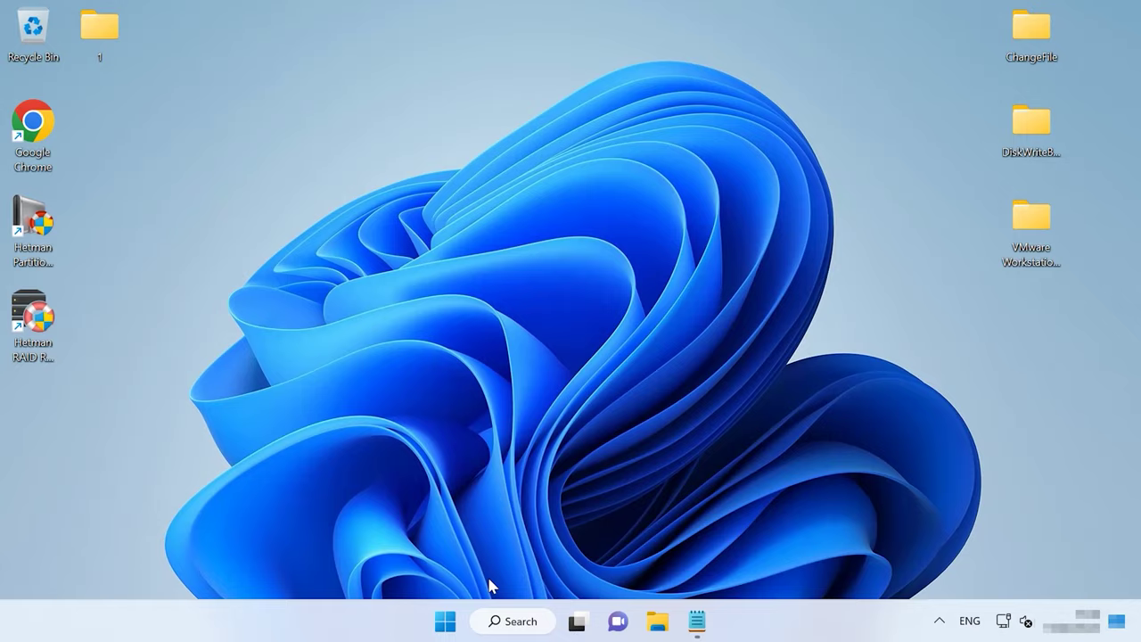
Step: Open the list of other trouble-shooters in the system Troubleshoot settings
left_click(444, 624)
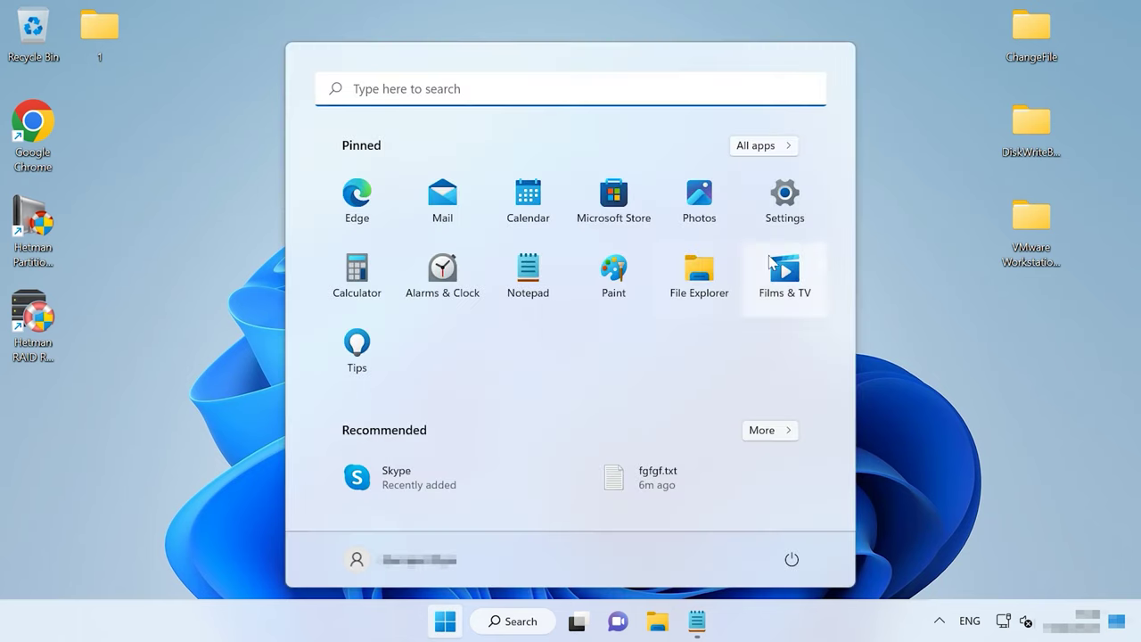
left_click(780, 222)
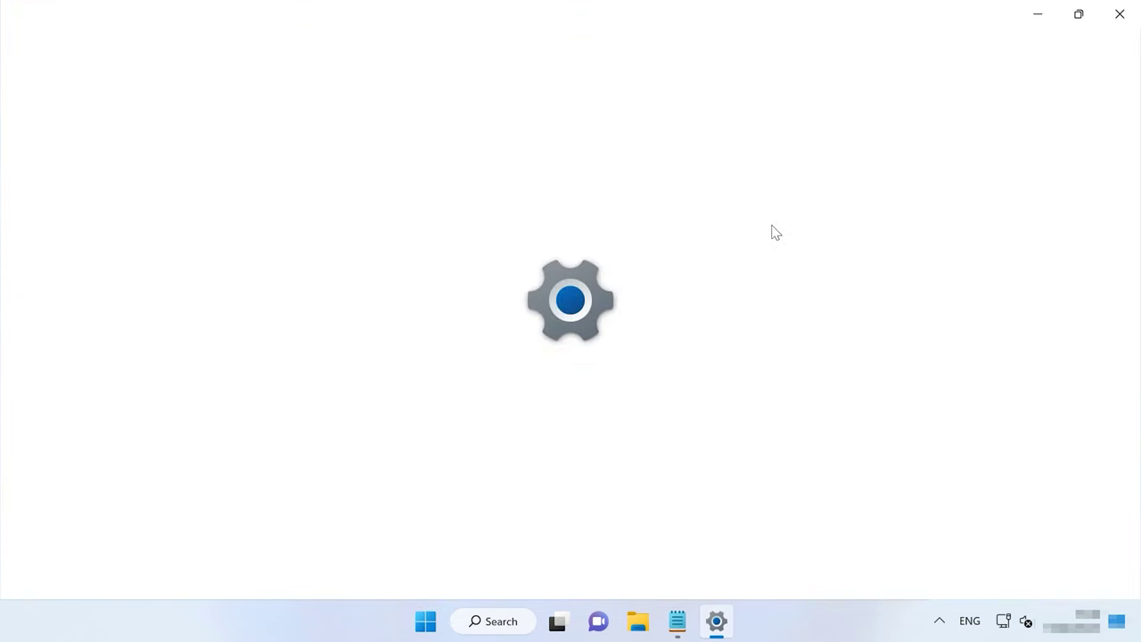
scroll(402, 527, "down", 3)
scroll(386, 392, "down", 1)
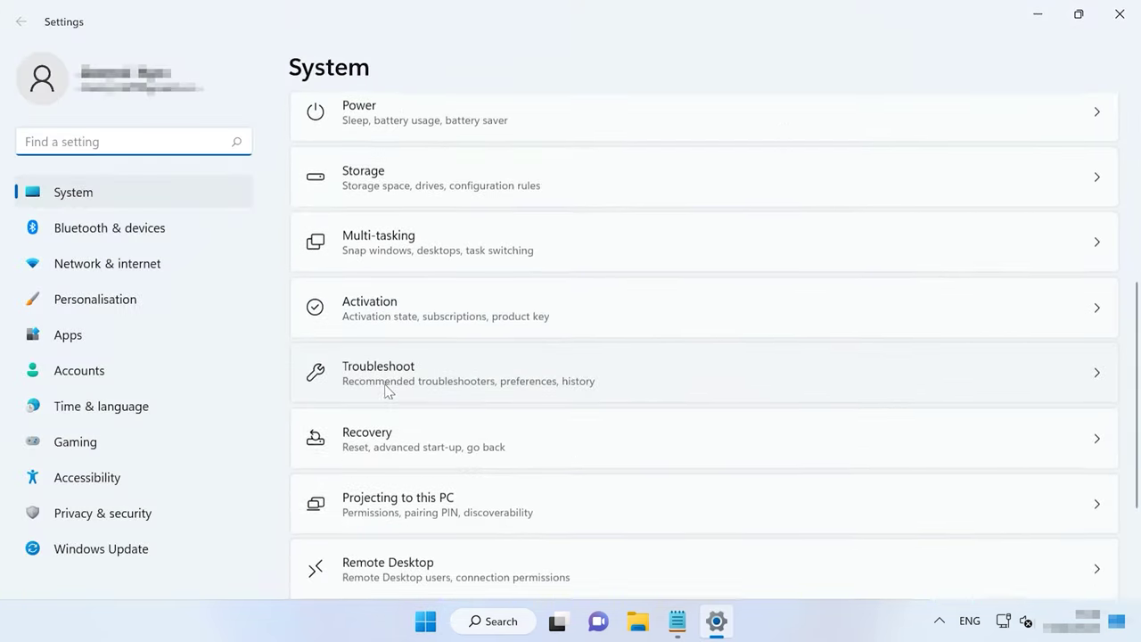
left_click(397, 375)
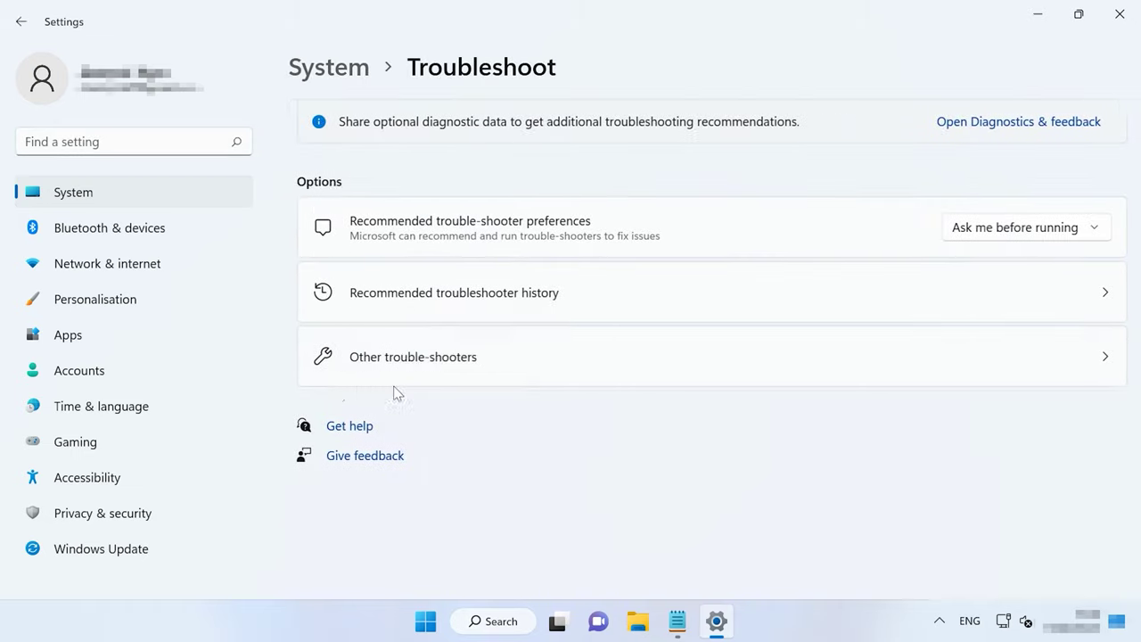
left_click(446, 364)
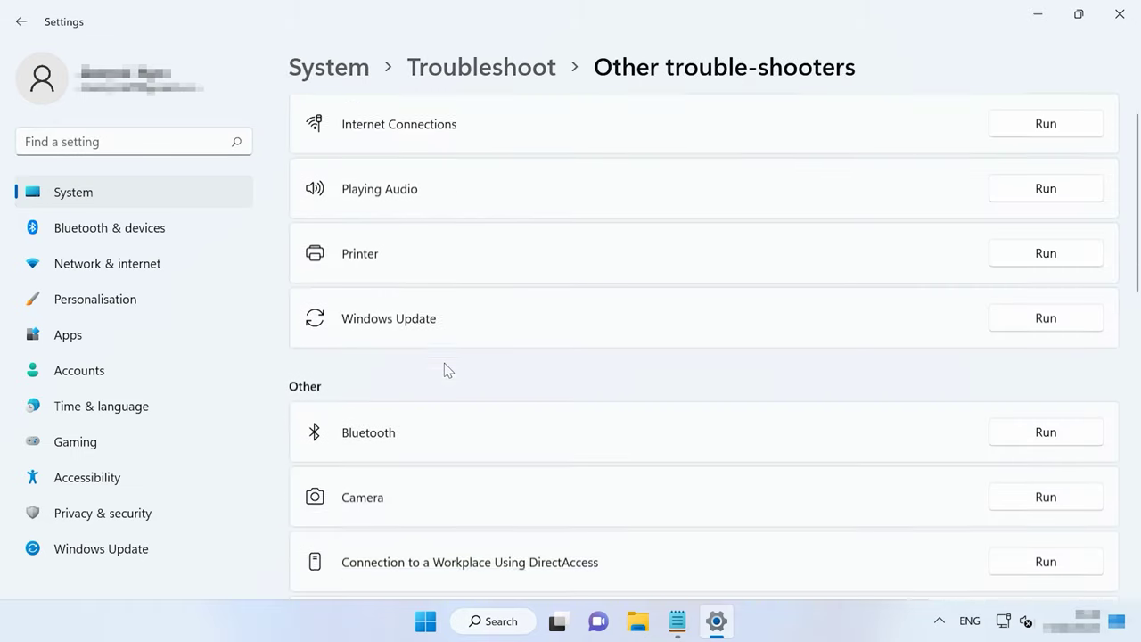
Step: Run the Windows Store Apps troubleshooter and close it when it finishes
scroll(444, 366, "down", 3)
scroll(444, 366, "down", 5)
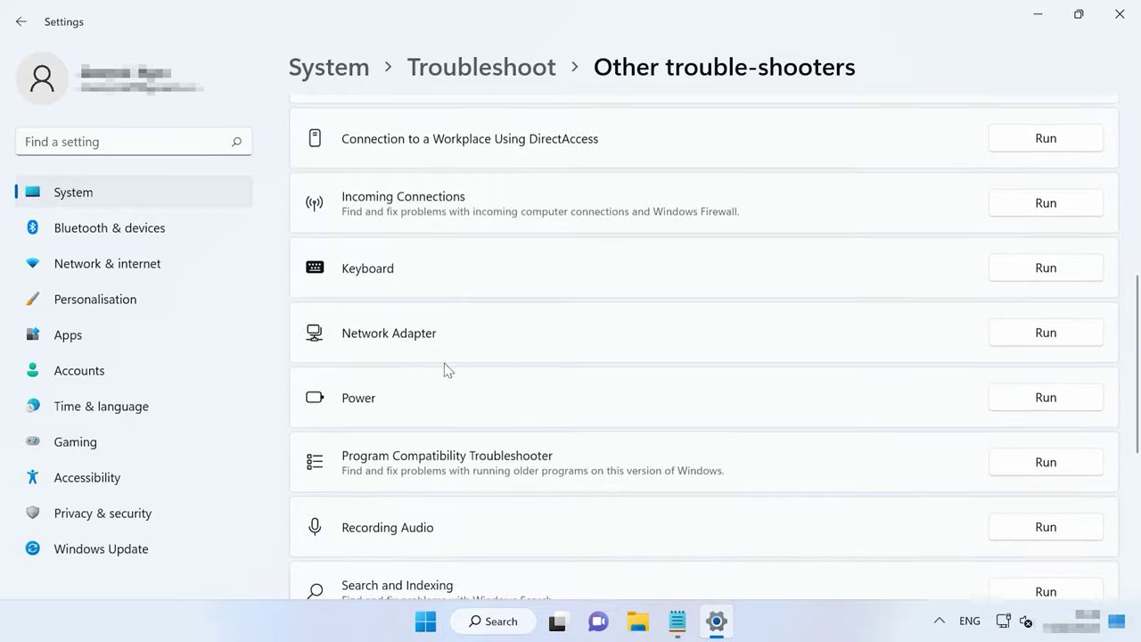
scroll(446, 368, "down", 2)
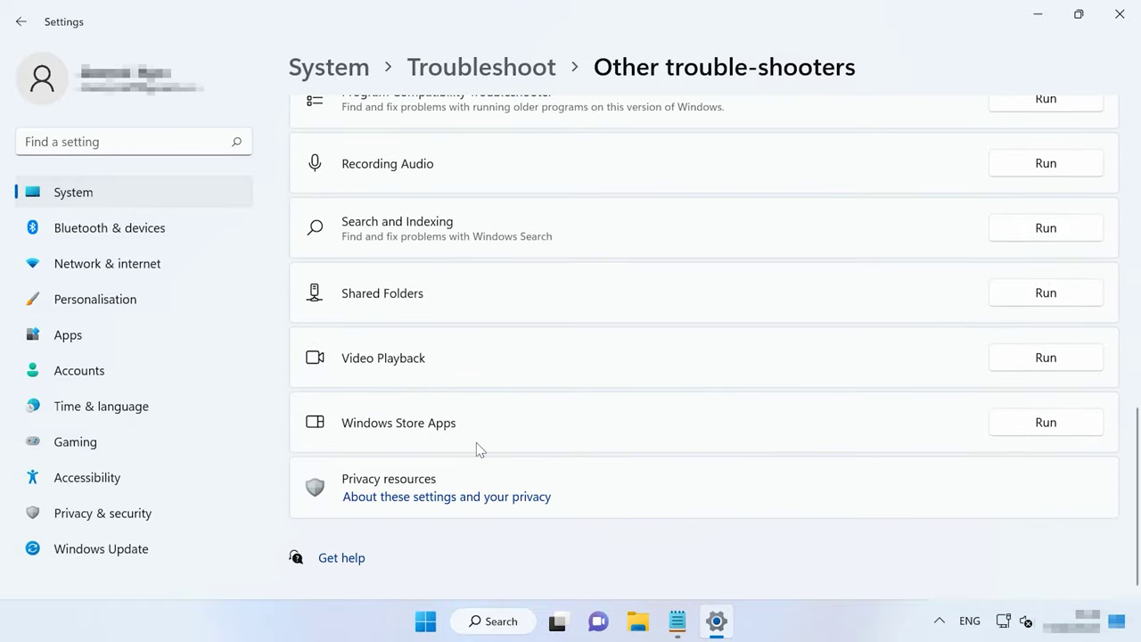
left_click(1059, 431)
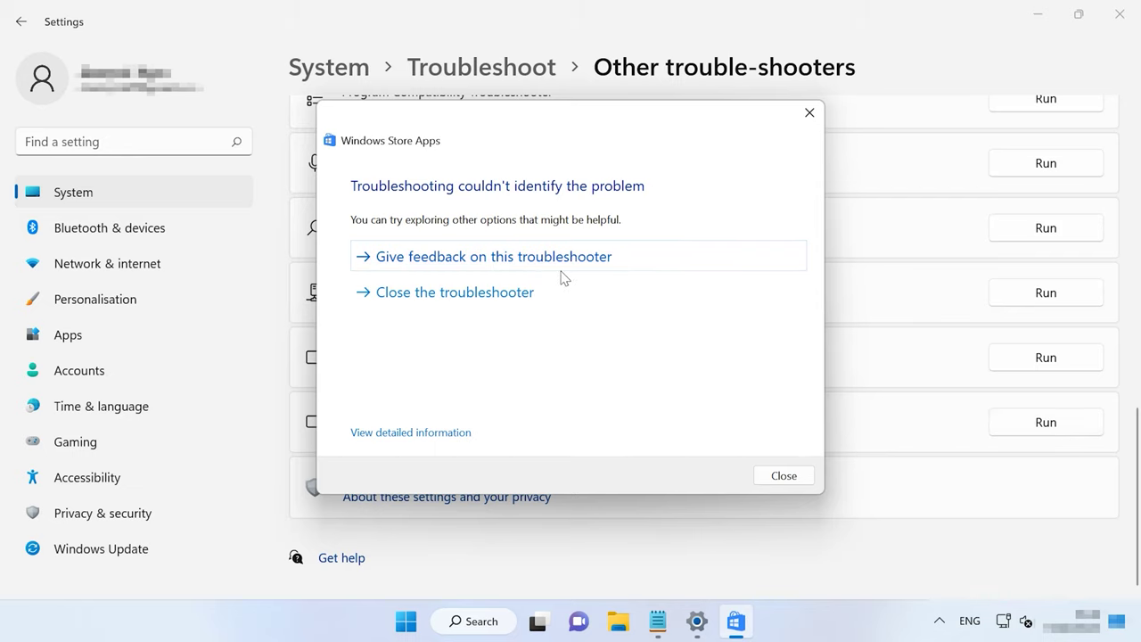
left_click(527, 307)
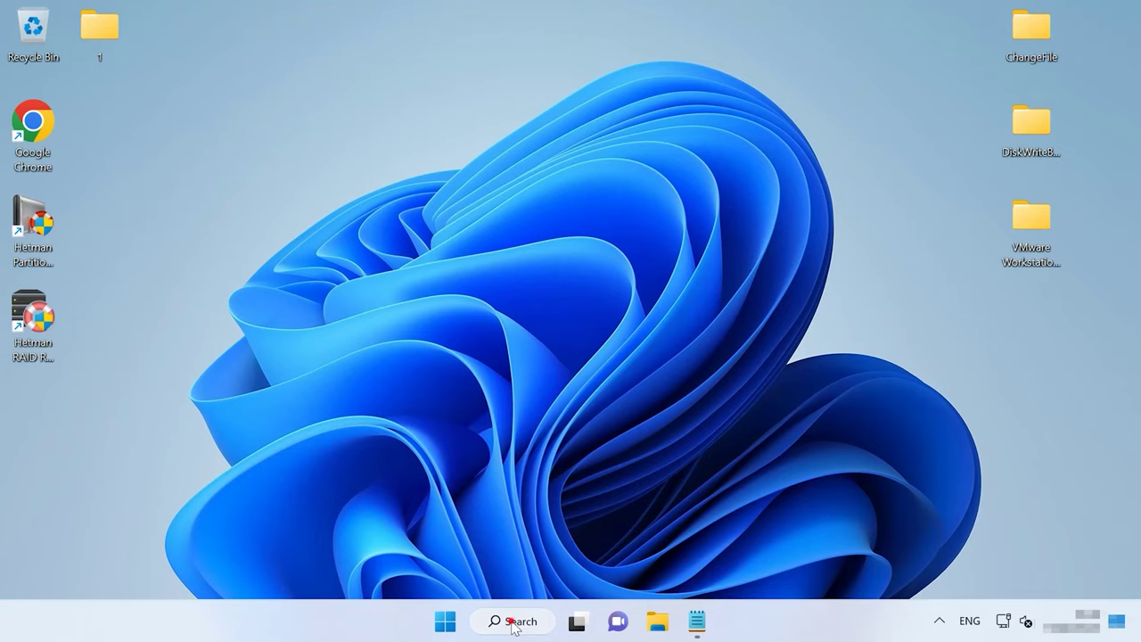
Step: Open Command Prompt as administrator and run the system file check with sfc /scannow
left_click(515, 622)
type("cm")
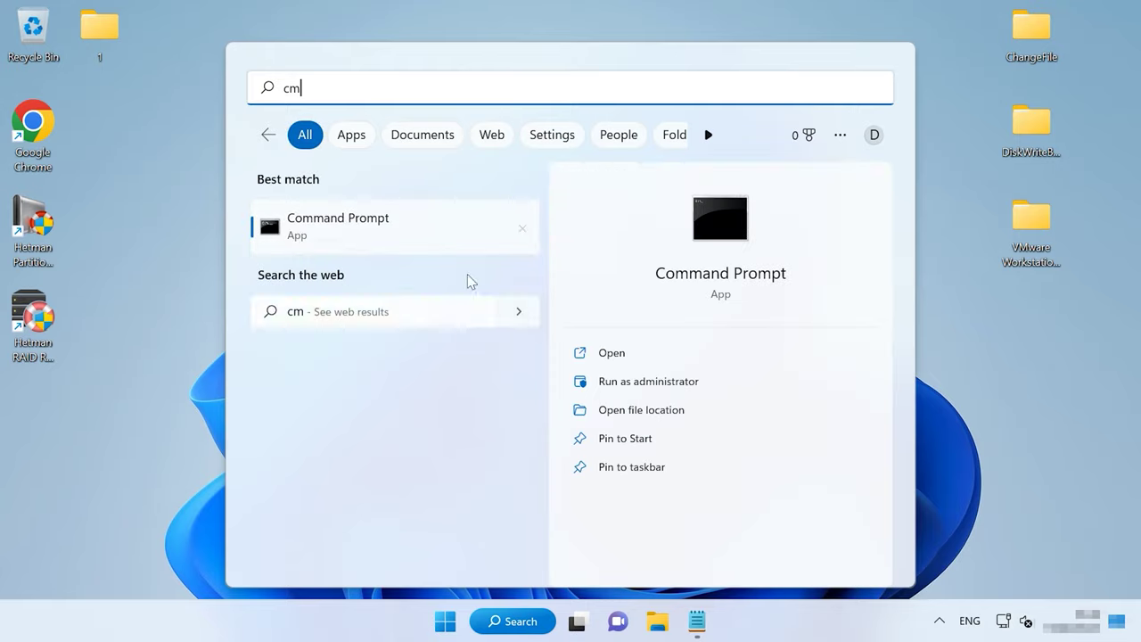
left_click(589, 381)
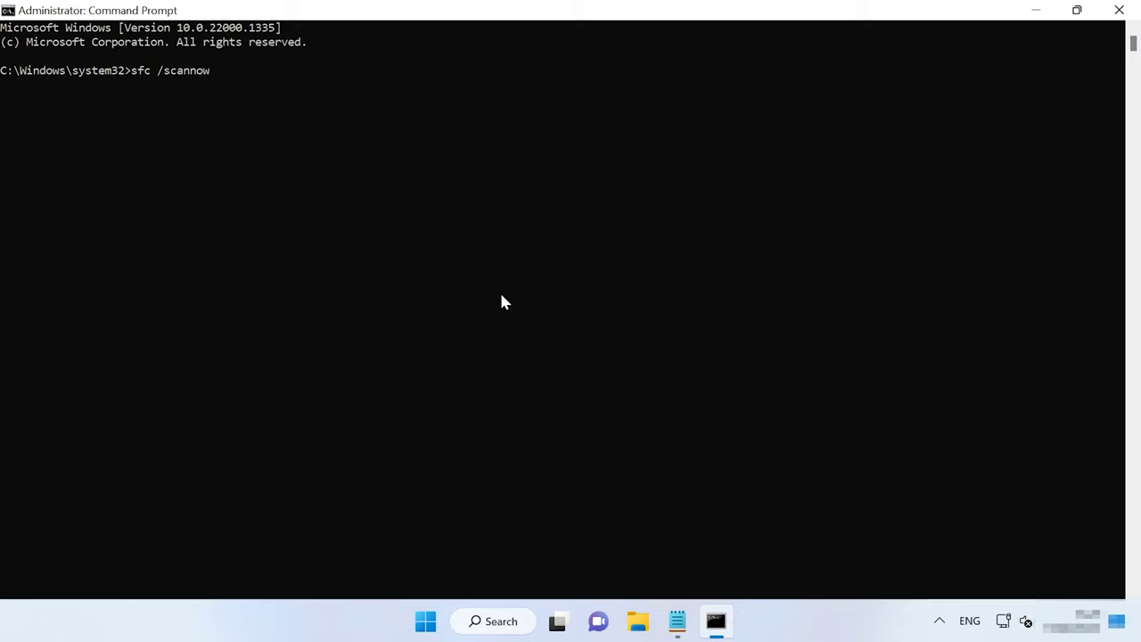
key("Return")
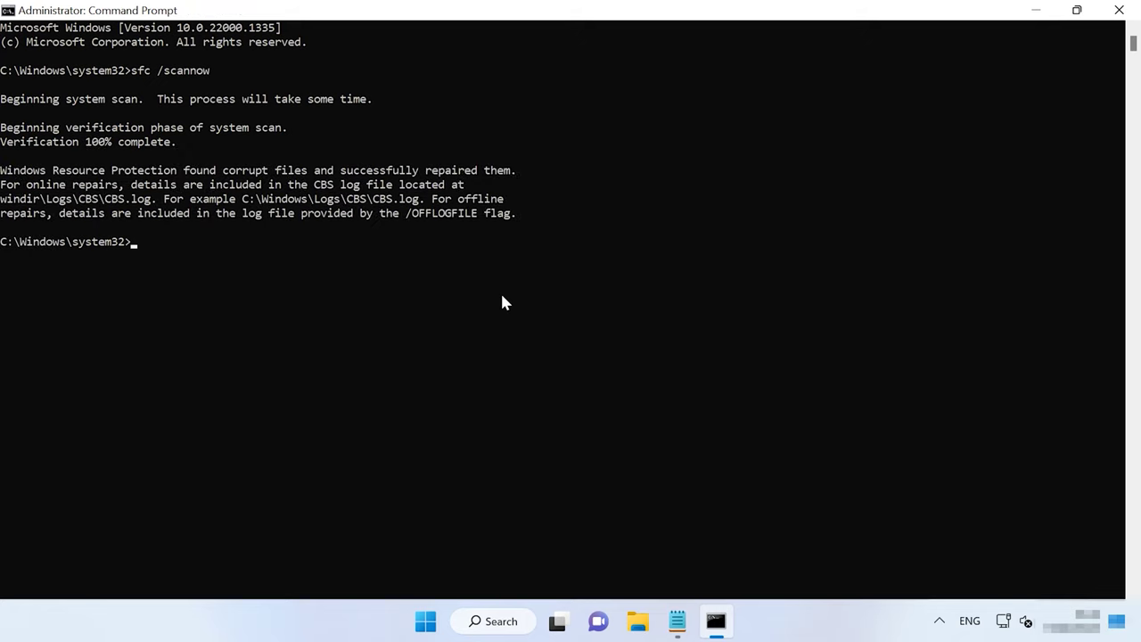
Step: Run DISM /Online /Cleanup-Image in turn with /CheckHealth, /ScanHealth and /RestoreHealth to check and repair the Windows image
right_click(148, 259)
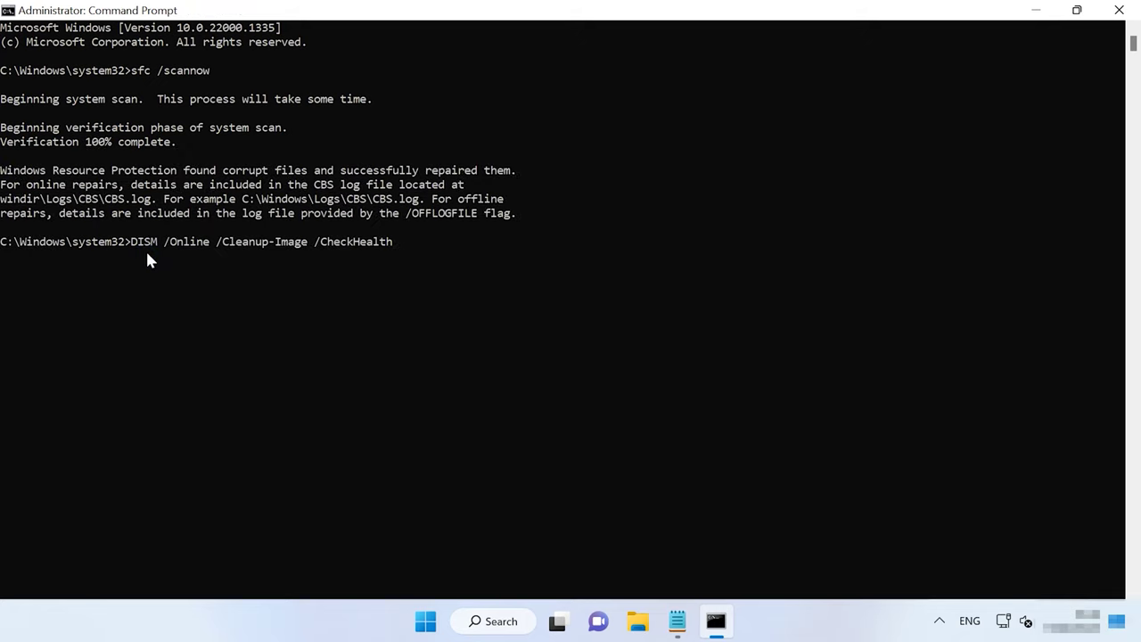
key("Return")
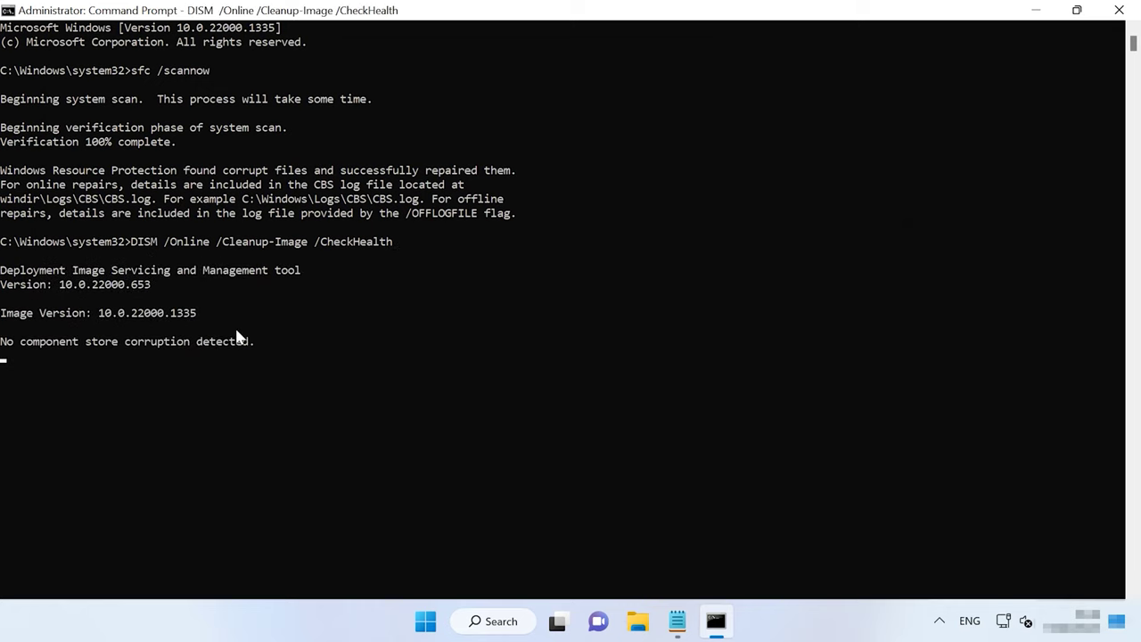
right_click(171, 402)
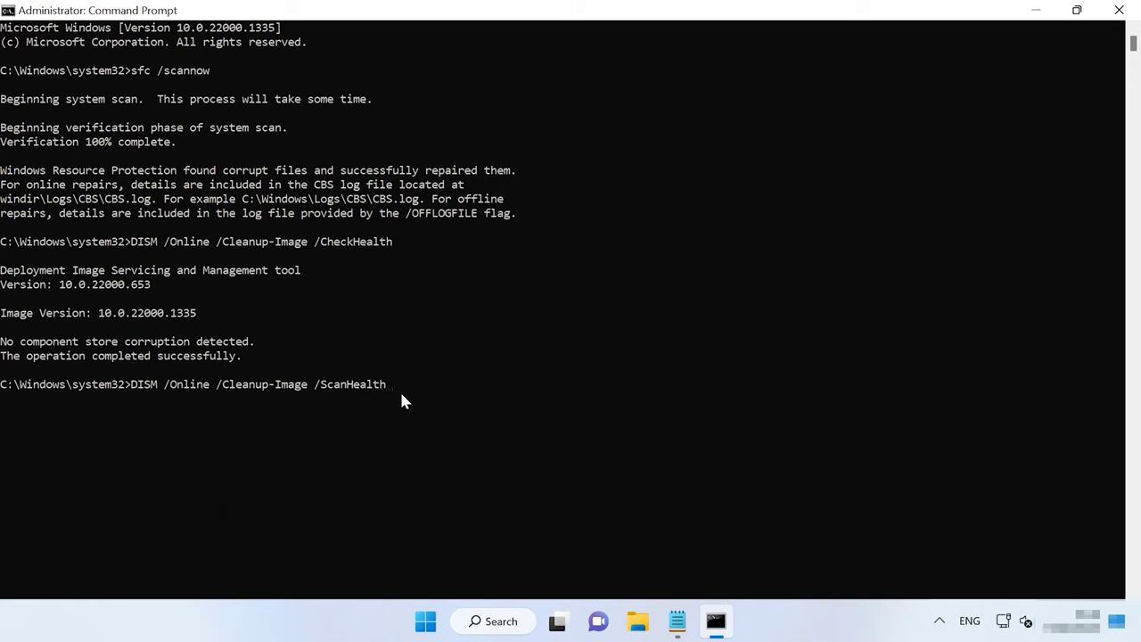
key("Return")
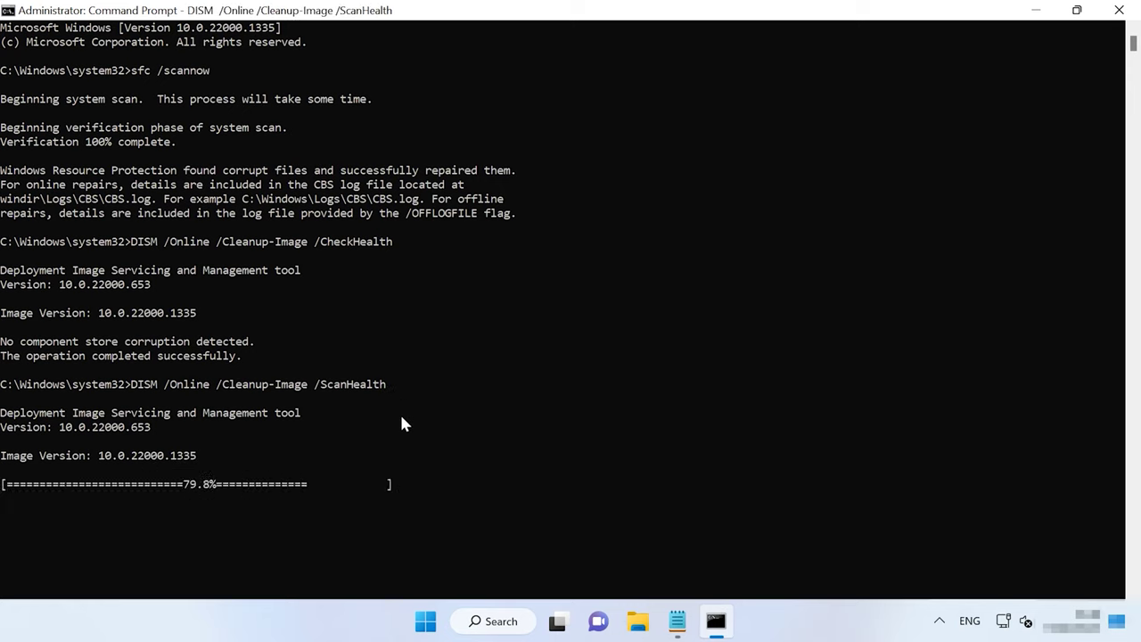
right_click(170, 533)
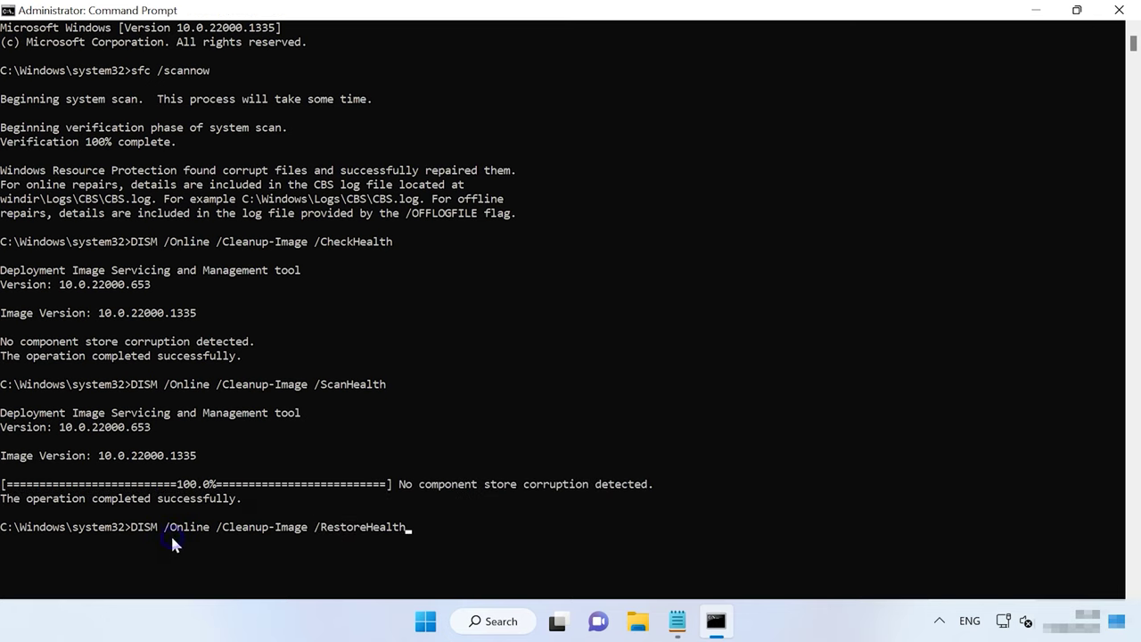
key("Return")
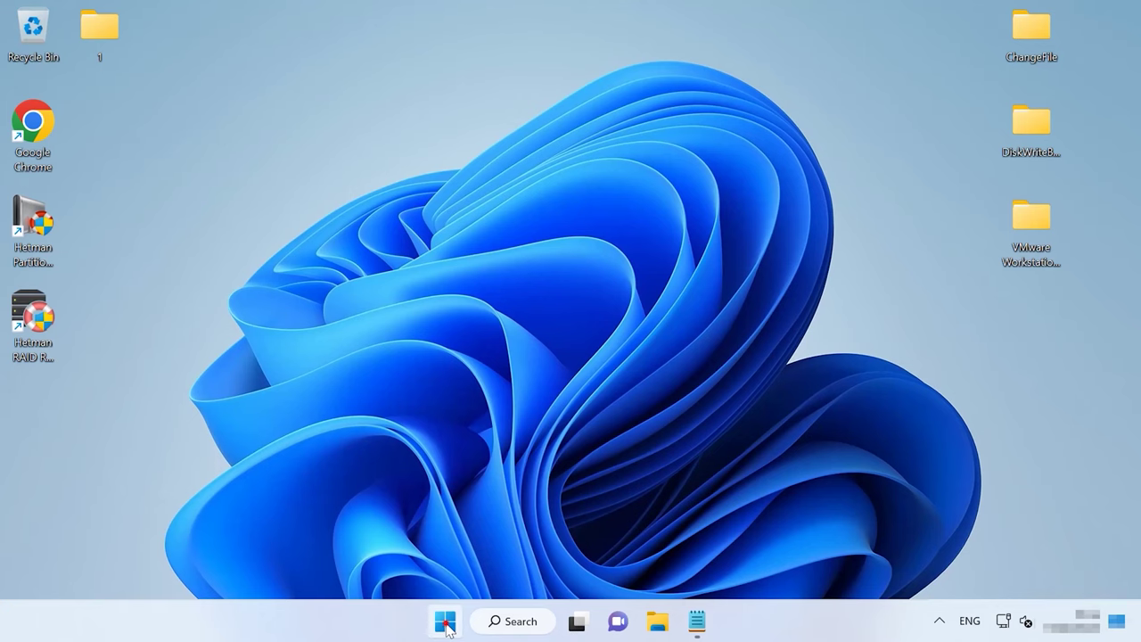
Step: Open the Family & other users page of the account settings
left_click(446, 624)
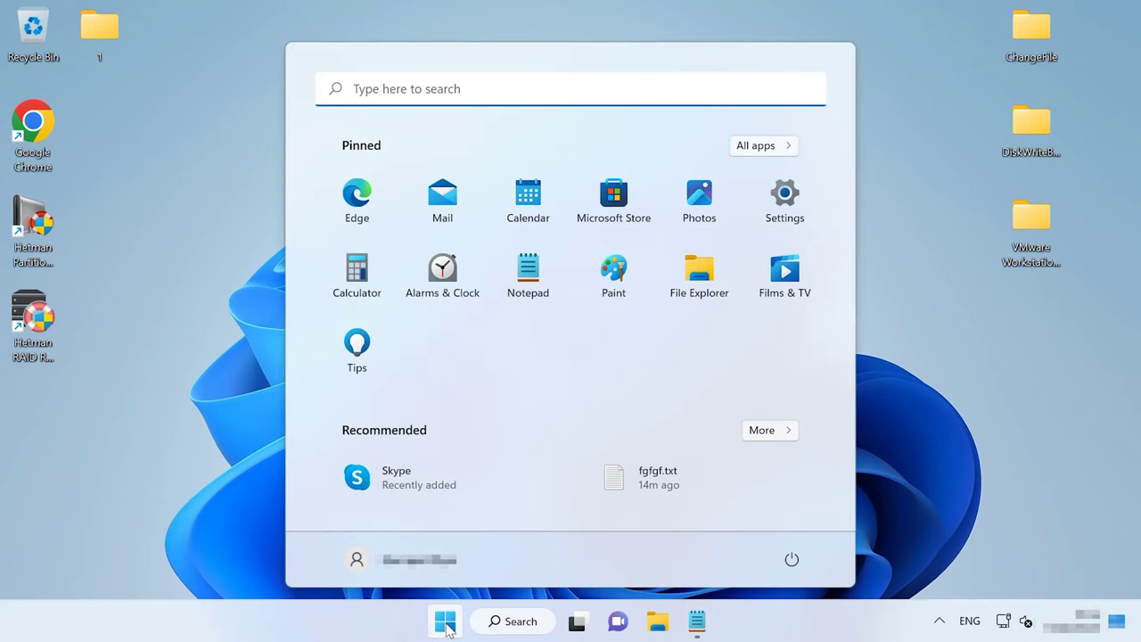
left_click(787, 230)
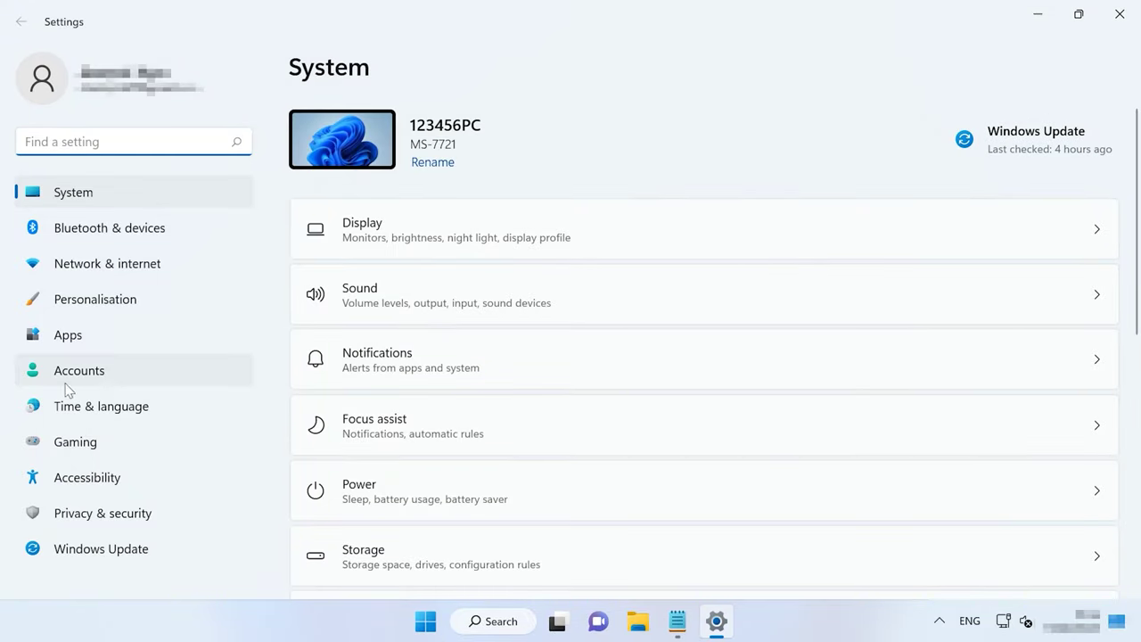
left_click(100, 379)
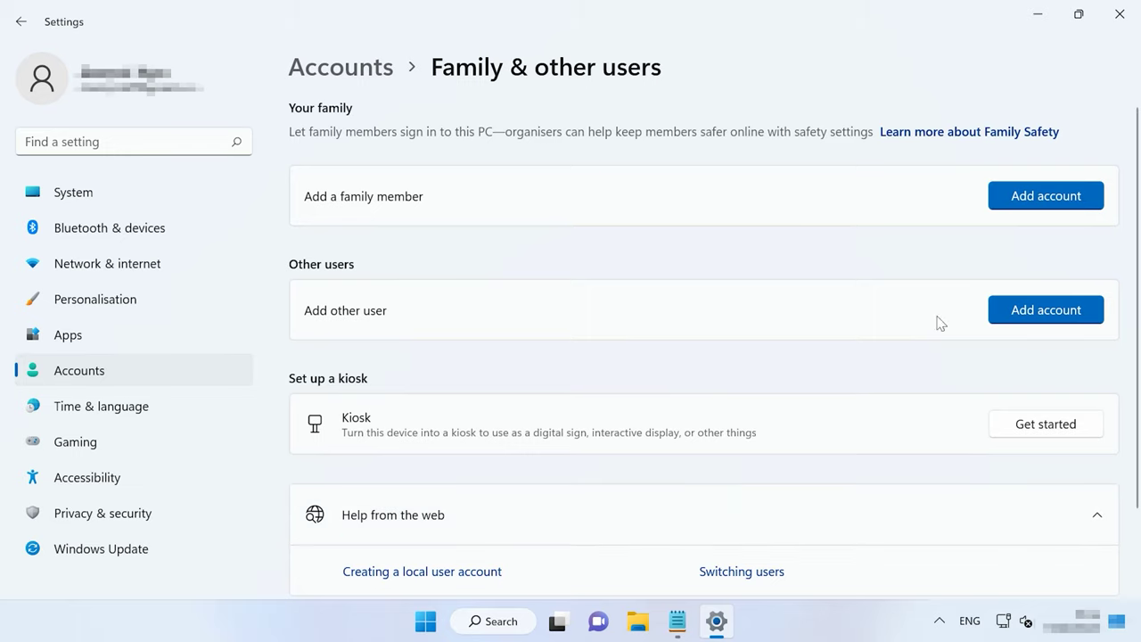
Step: Add another user to this PC without a Microsoft account, using the user name Q and no password
left_click(1061, 318)
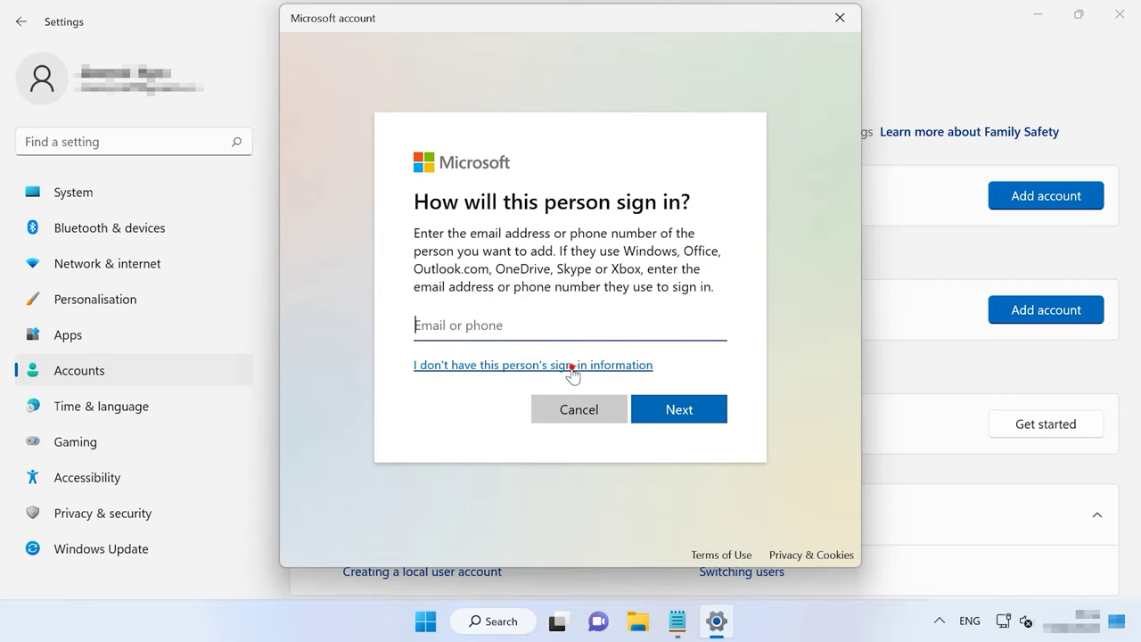
left_click(571, 365)
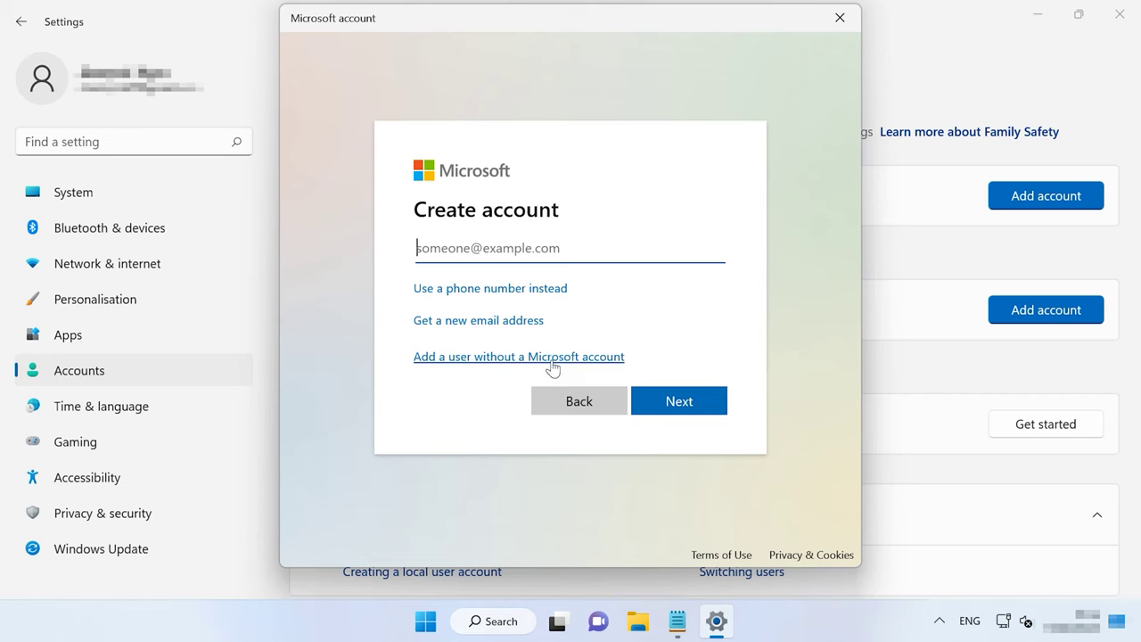
left_click(552, 359)
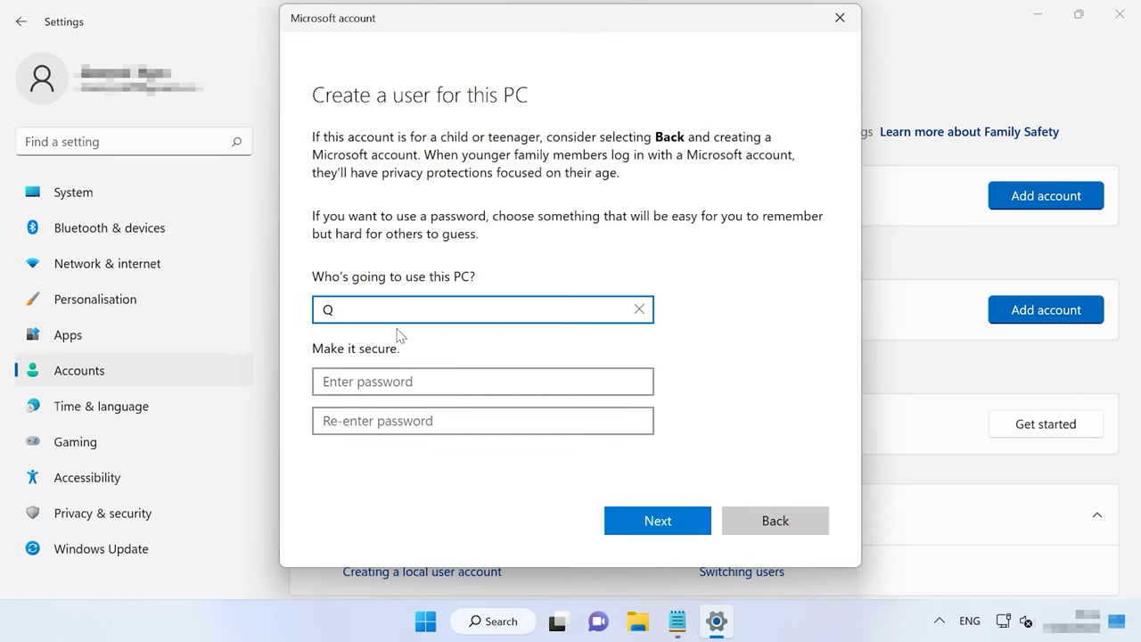
left_click(670, 528)
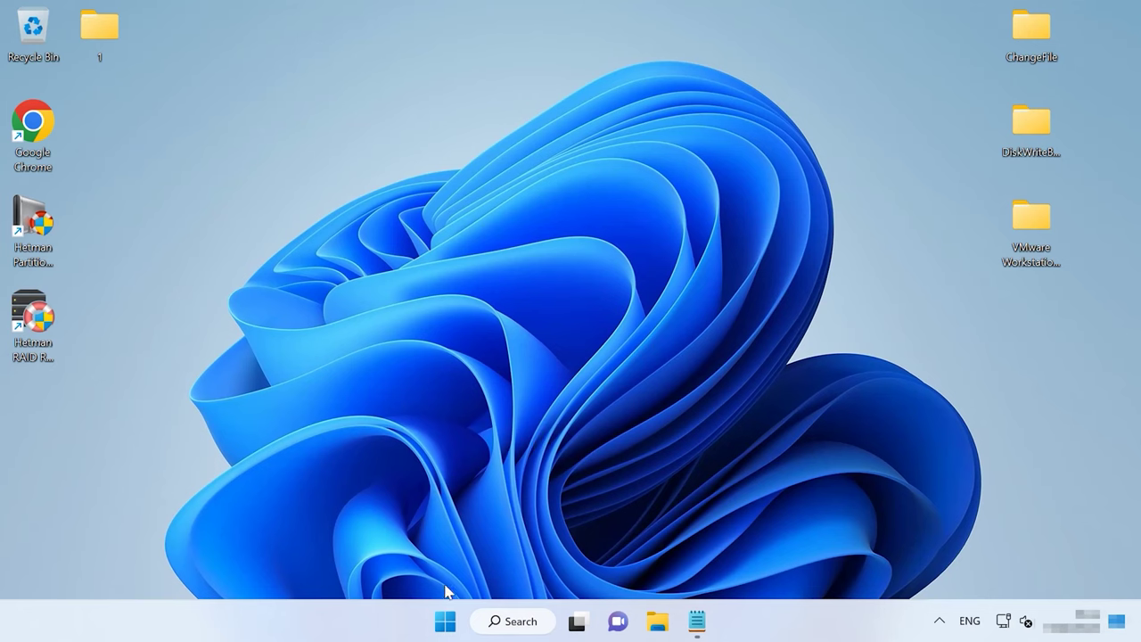
Step: Open the advanced options of Microsoft Store from the installed apps list in Settings
left_click(443, 629)
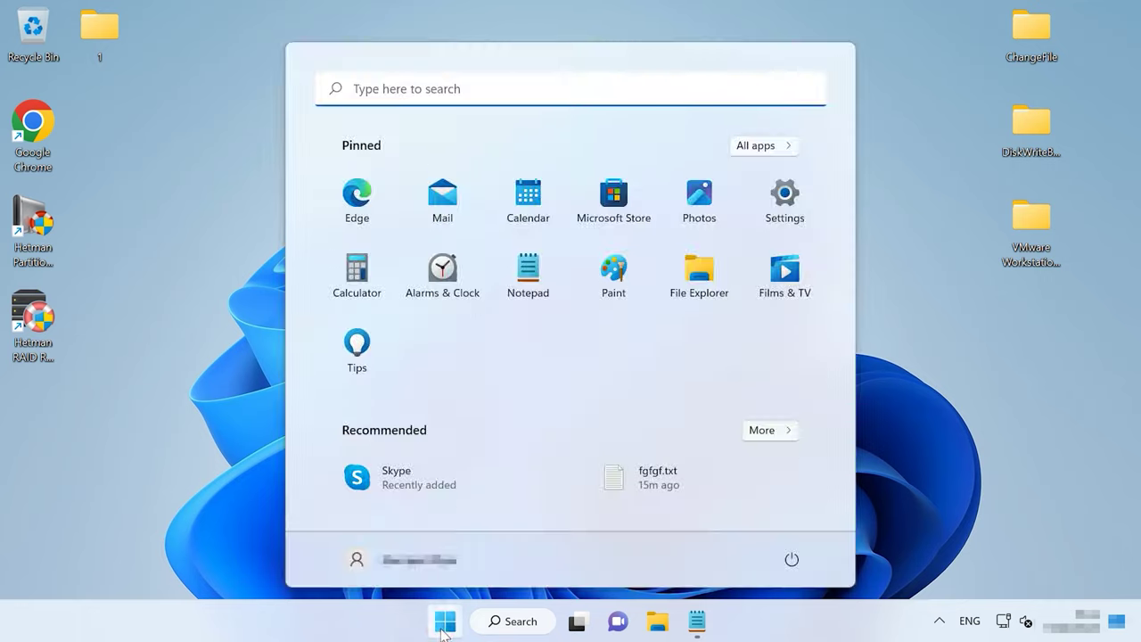
left_click(786, 198)
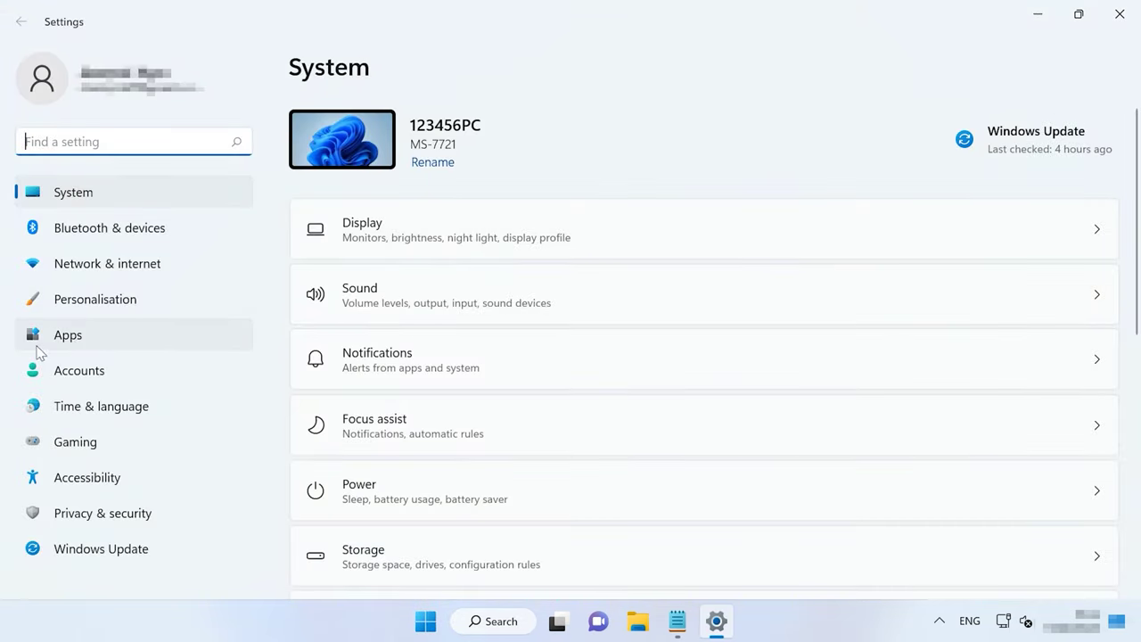
left_click(84, 340)
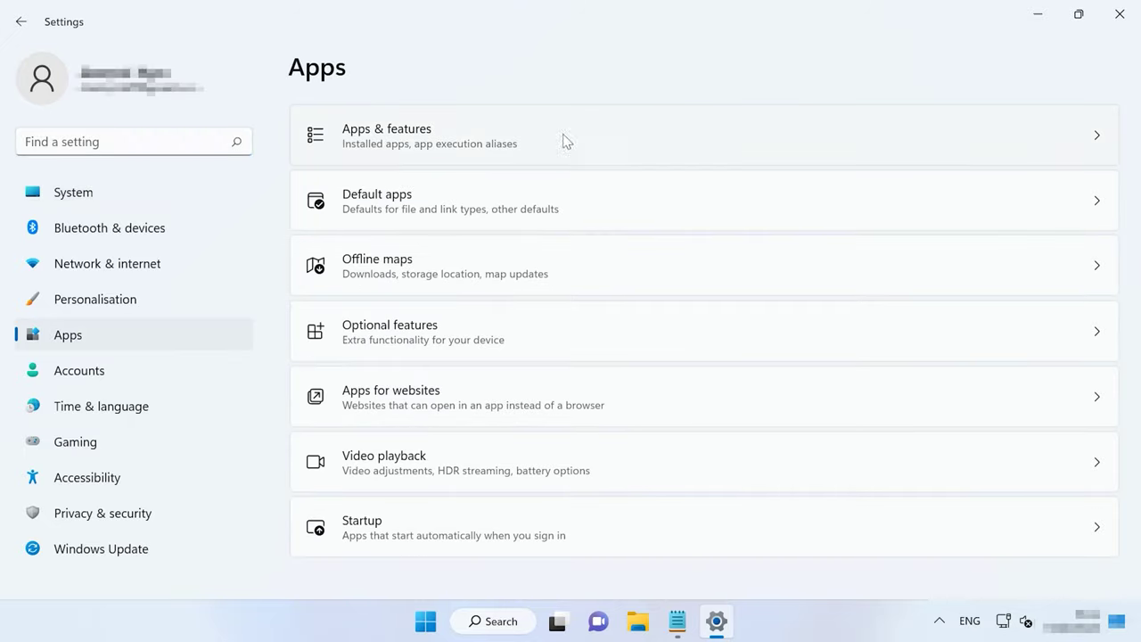
left_click(454, 140)
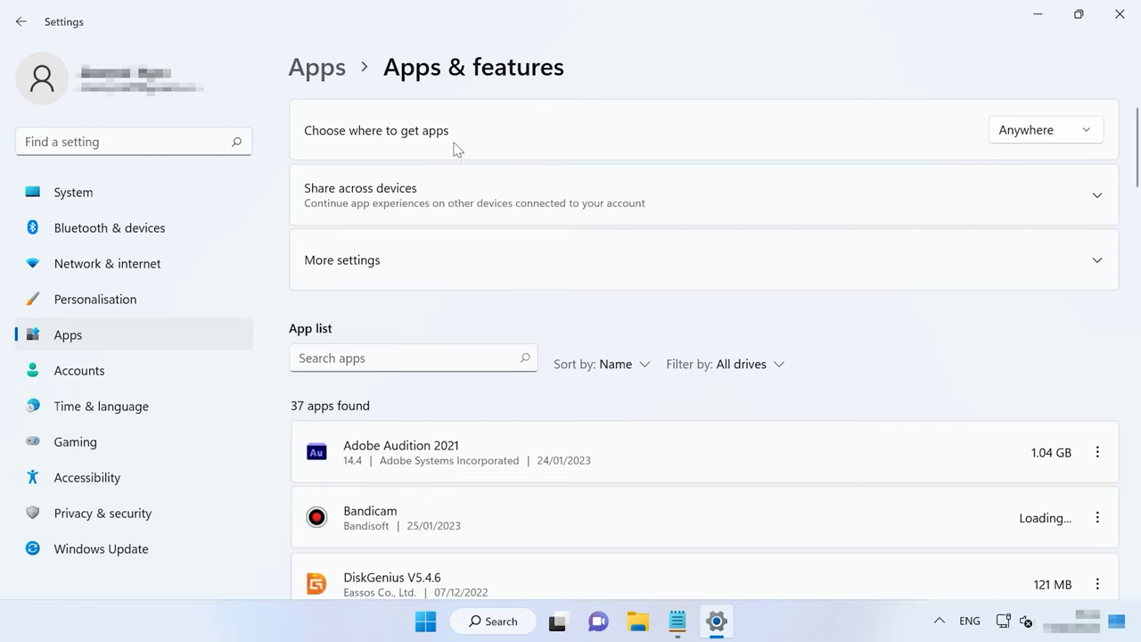
scroll(606, 523, "down", 3)
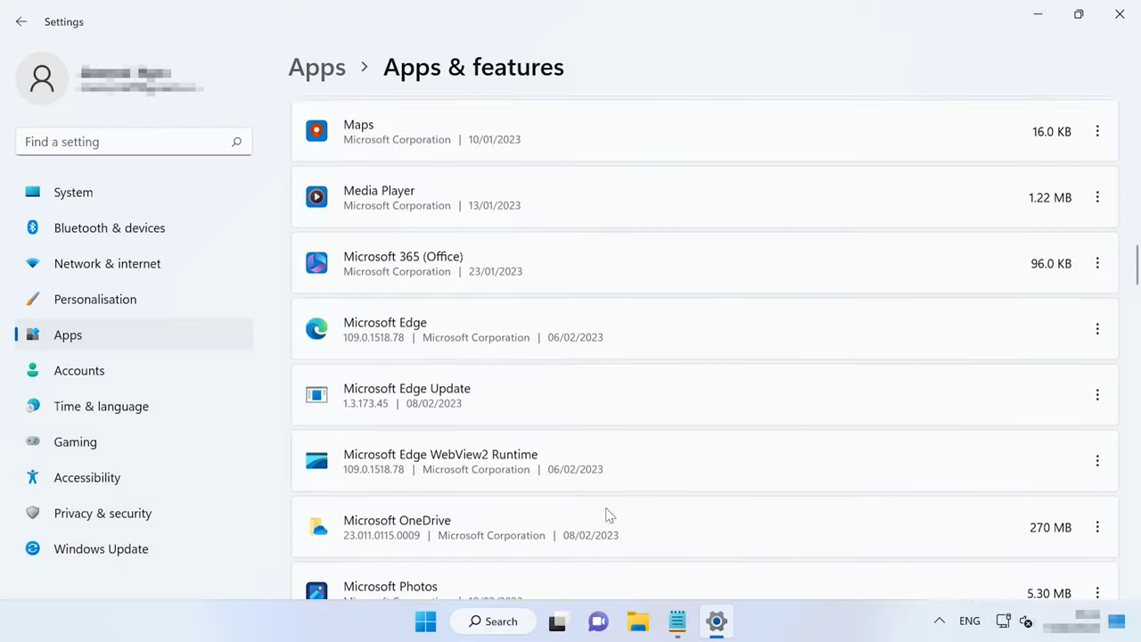
scroll(606, 514, "down", 3)
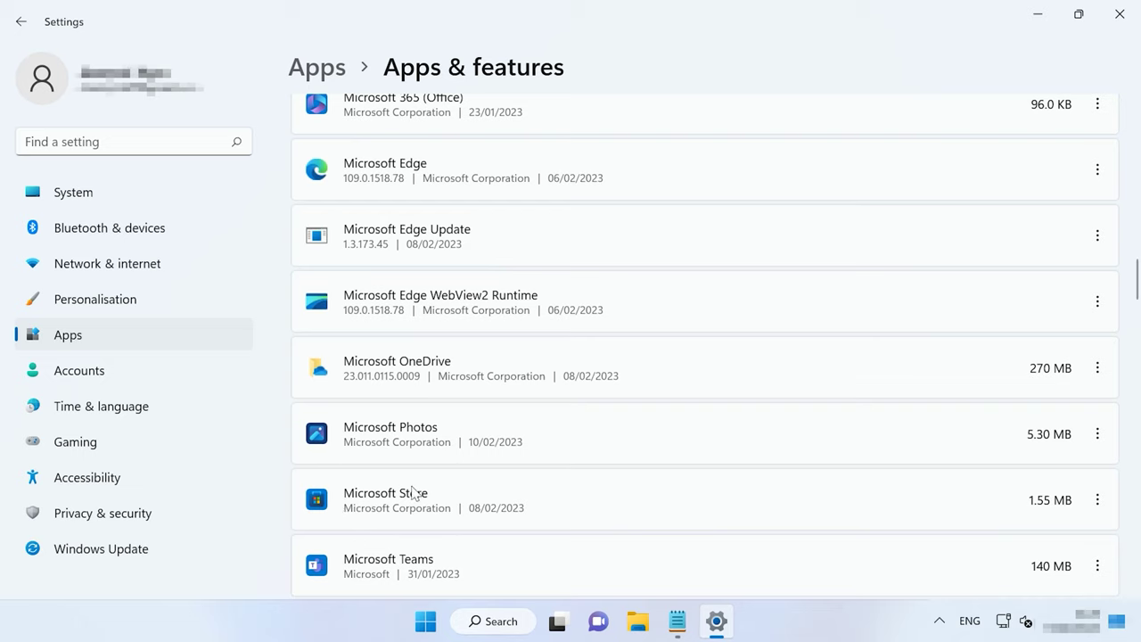
left_click(1098, 501)
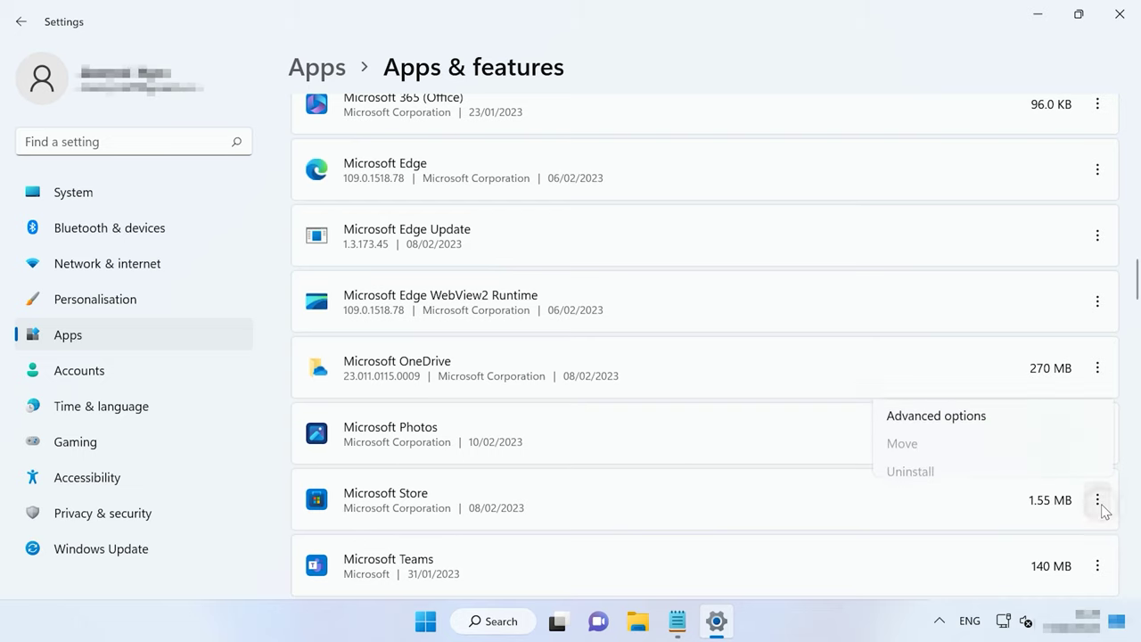
left_click(961, 415)
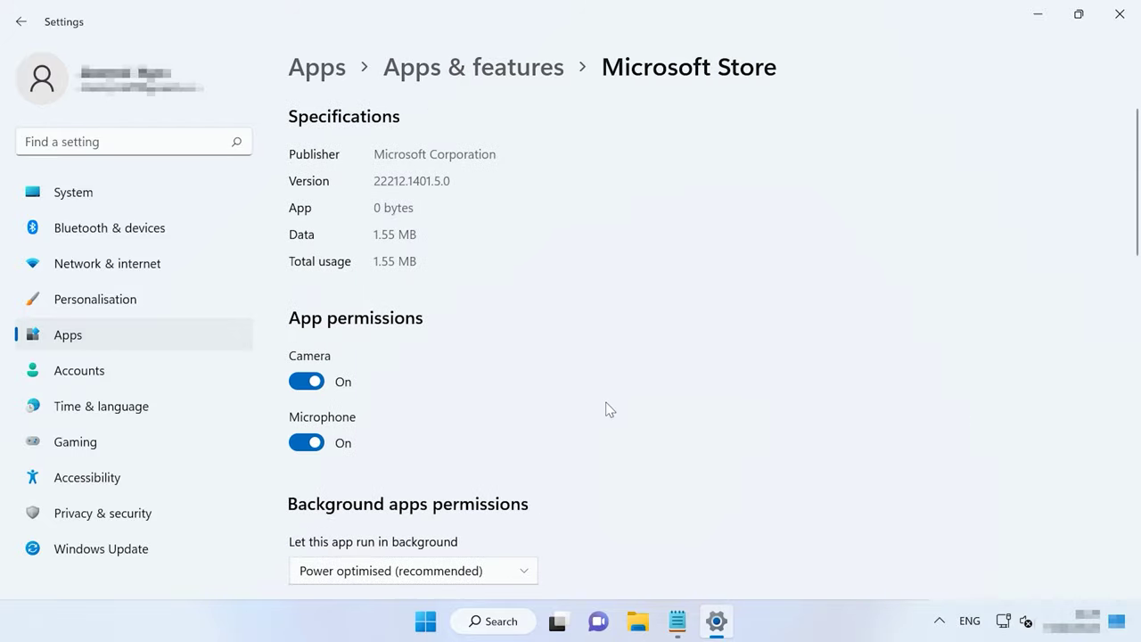
Step: Terminate the Microsoft Store app and its processes, and repair the app
scroll(565, 430, "down", 5)
scroll(563, 432, "down", 4)
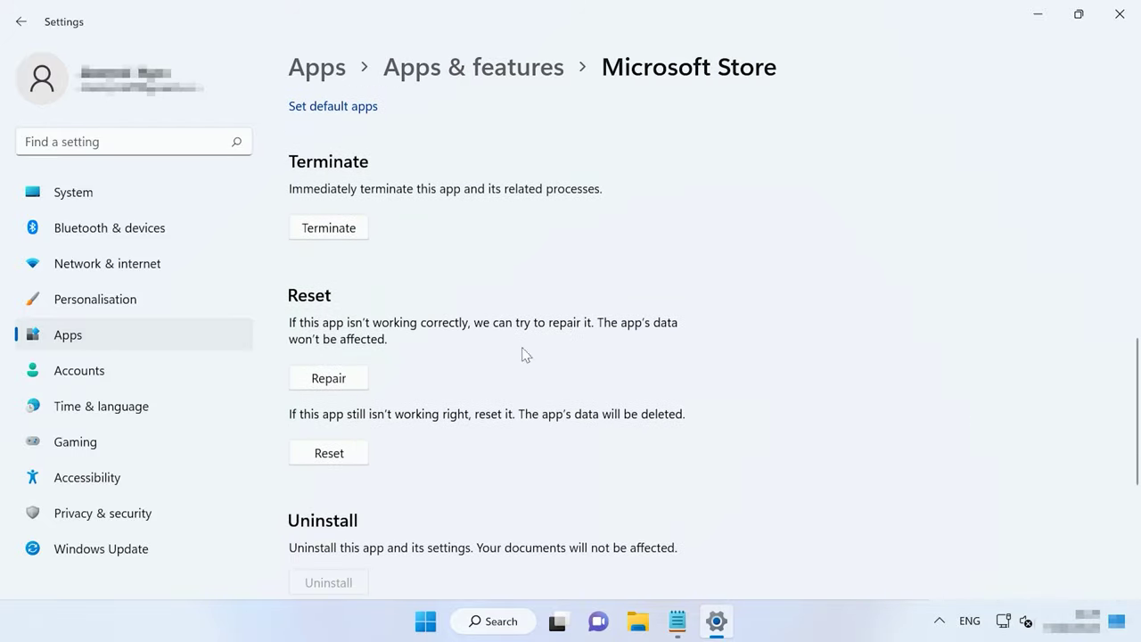
left_click(339, 236)
left_click(336, 390)
Step: Reset the Microsoft Store app, including its data, preferences and sign-in details
left_click(342, 457)
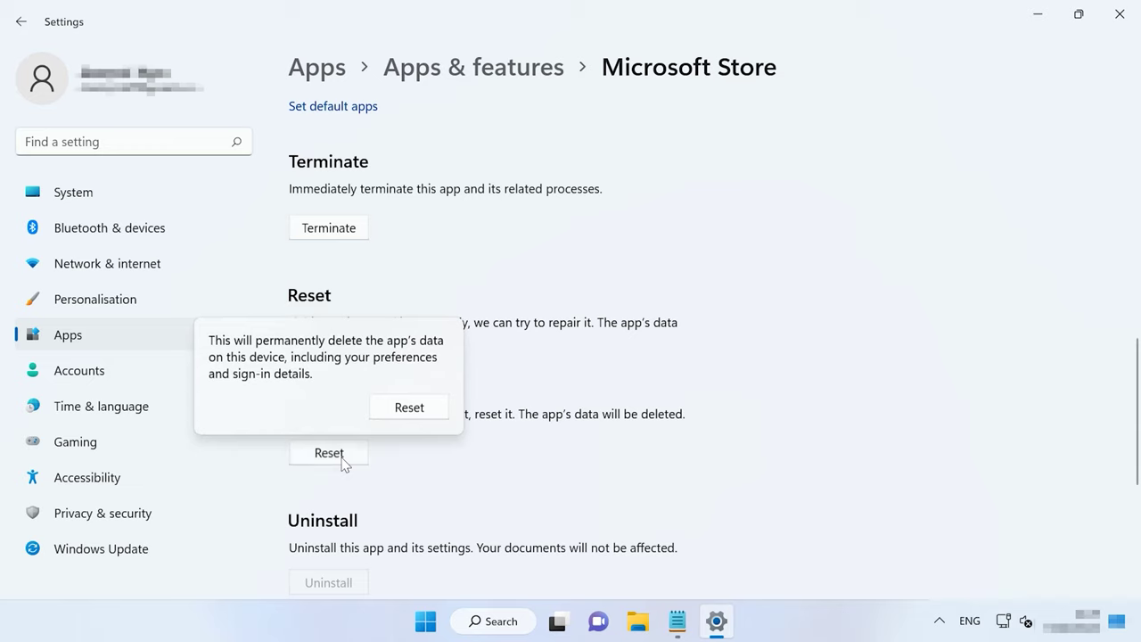
left_click(412, 408)
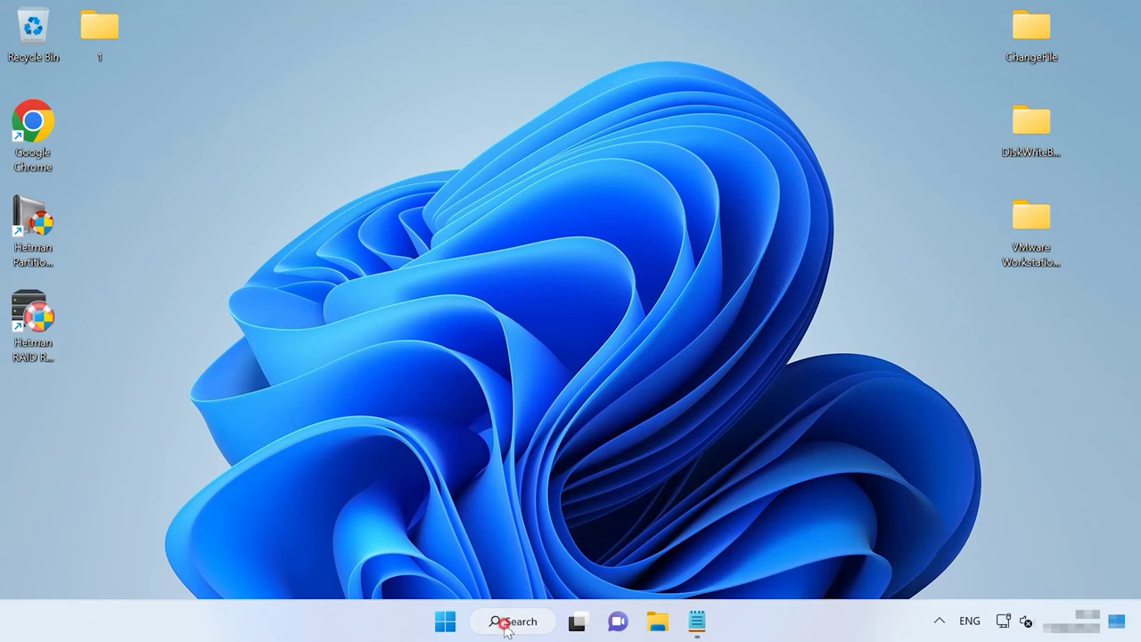
Step: Open Command Prompt as administrator in a maximized window and run wsreset.exe to reset the Microsoft Store cache
left_click(505, 625)
type("cm")
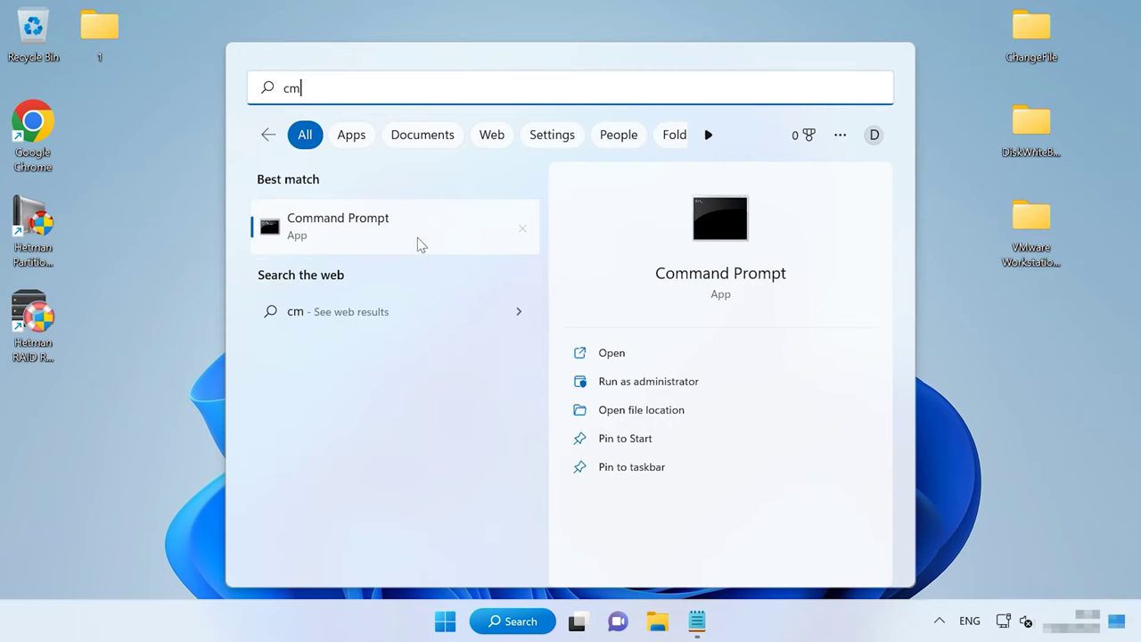
left_click(667, 383)
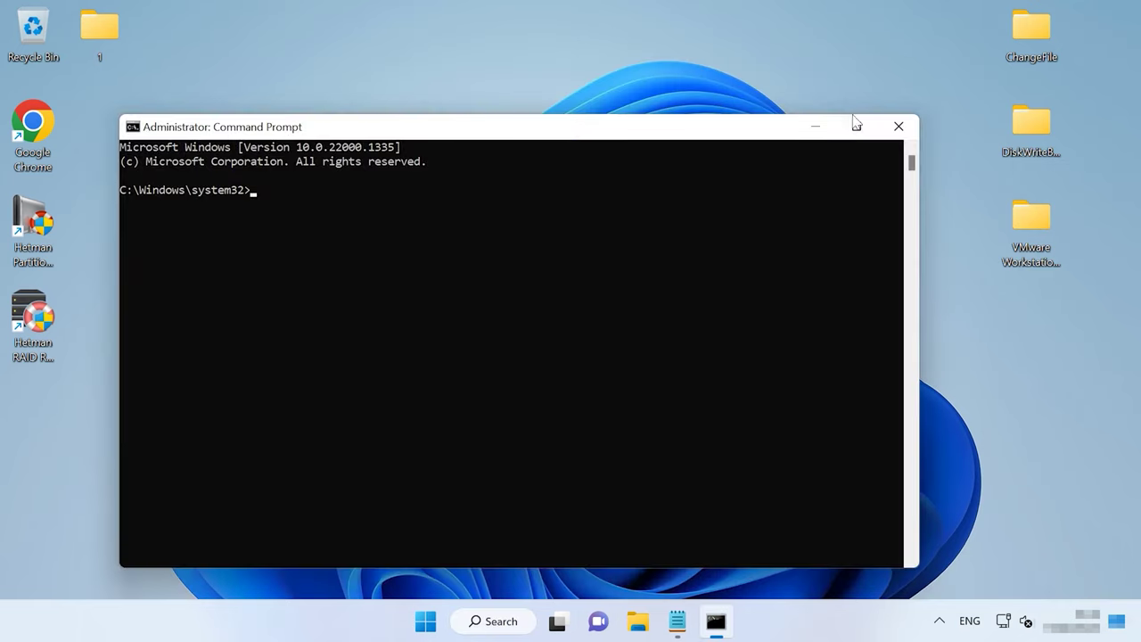
left_click(858, 125)
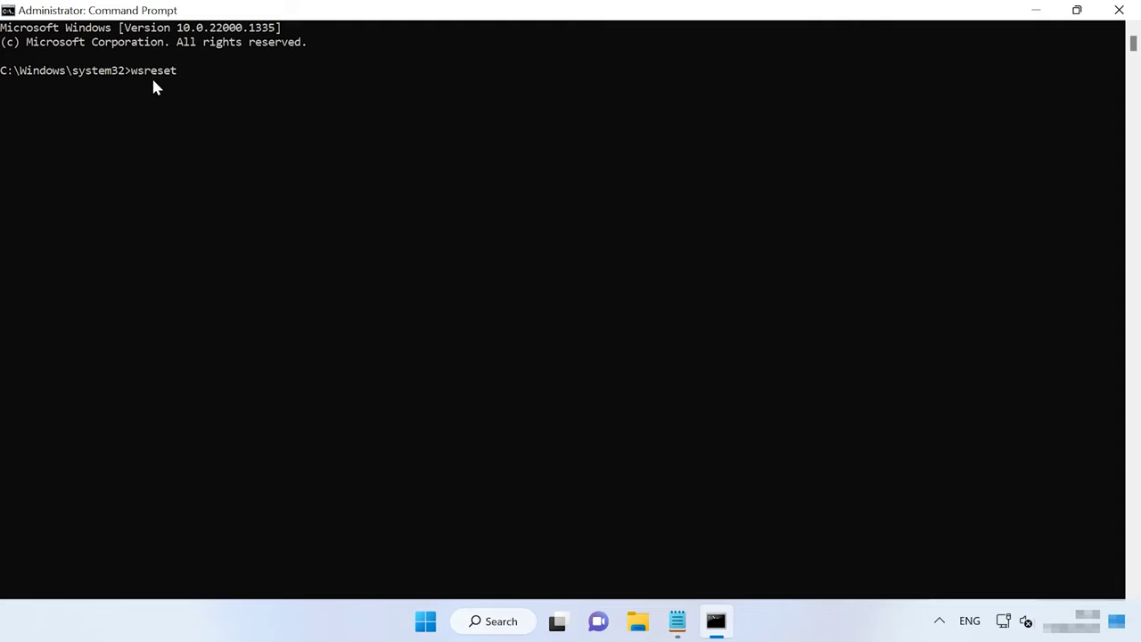
type("wsreset.exe")
key("Return")
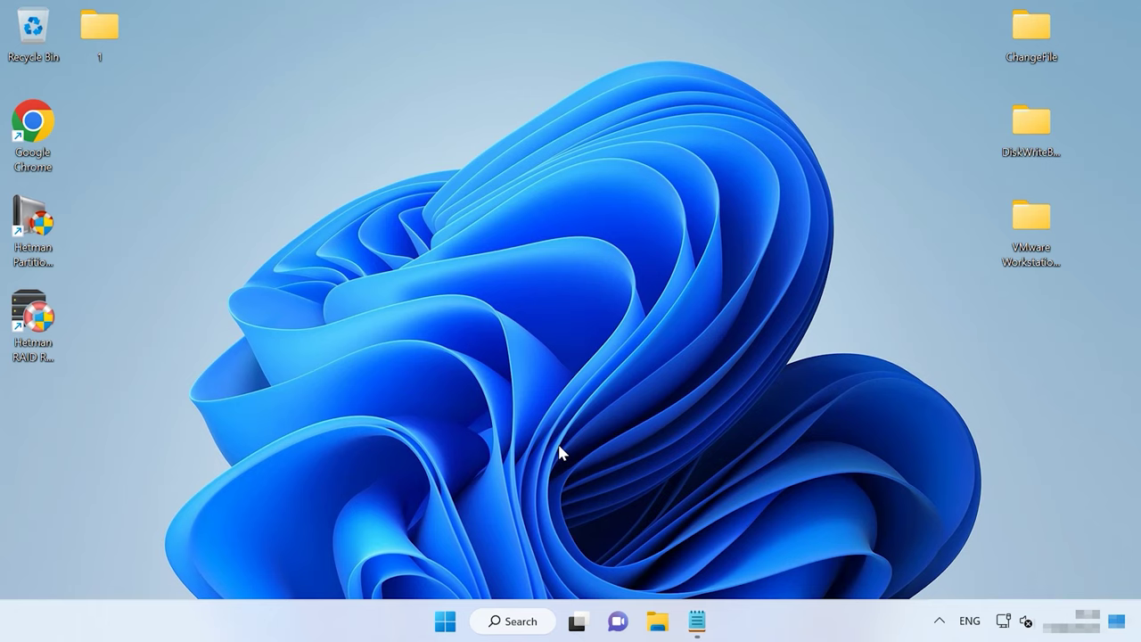
Step: In a maximized administrator Windows Terminal, enter Get-AppXPackage WindowsStore -AllUsers | Foreach {Add-AppxPackage -DisableDevelopmentMode -Register «$($_.InstallLocation)\AppXManifest.xml»} to re-register Microsoft Store
right_click(446, 622)
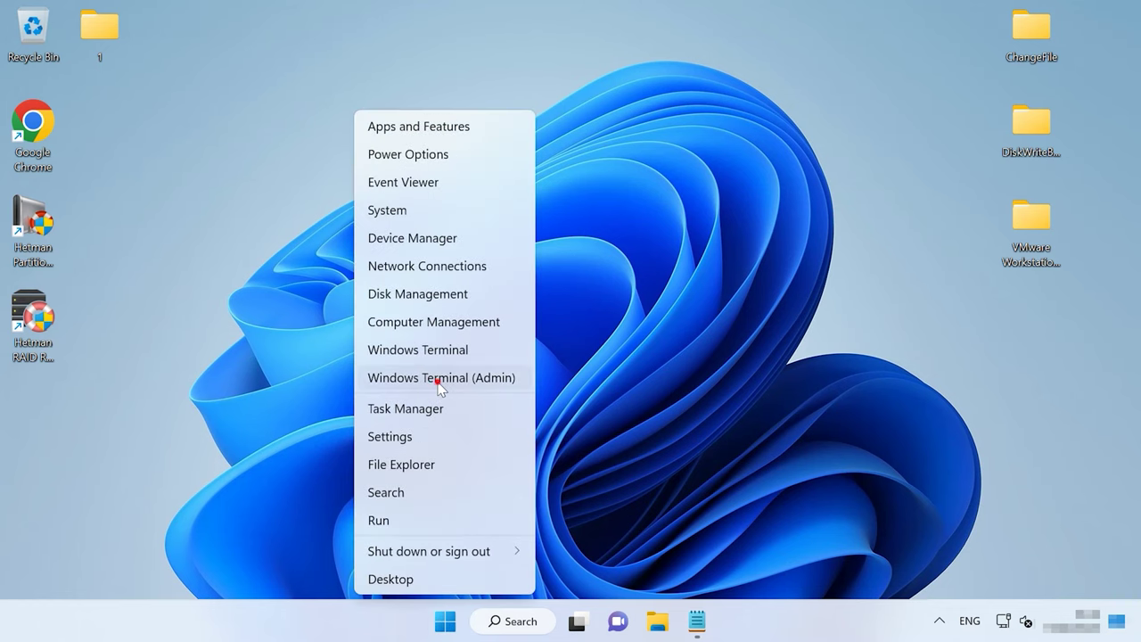
left_click(438, 380)
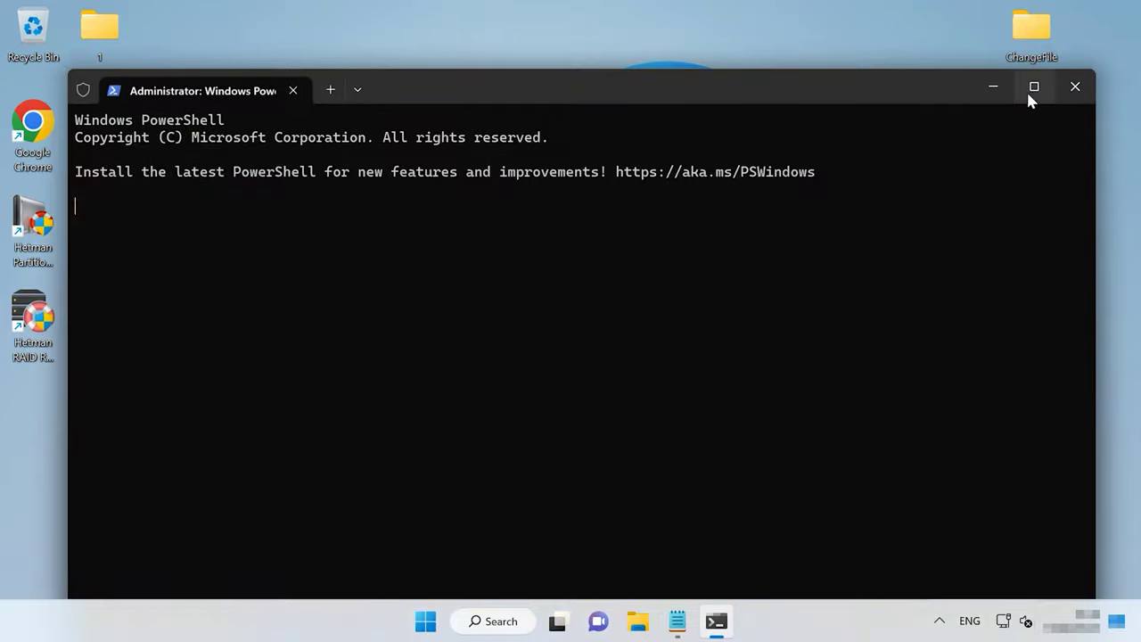
left_click(1031, 89)
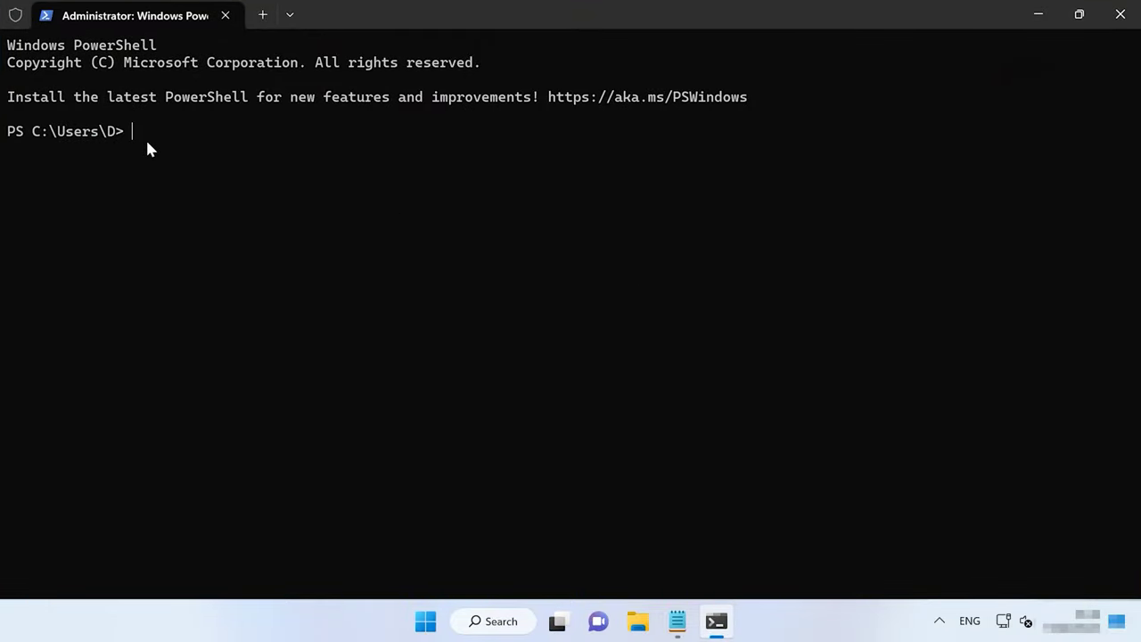
type("Get-AppXPackage *Microsoft.WindowsStore* | Foreach {Add-AppxPackage -DisableDevelopmentMode -Register «$($_.InstallLocation)\\AppXManifest.xml»}")
type("Get-AppXPackage WindowsStore -AllUsers | Foreach {Add-AppxPackage -DisableDevelopmentMode -Register «$($_.InstallLocation)\\AppXManifest.xml»}")
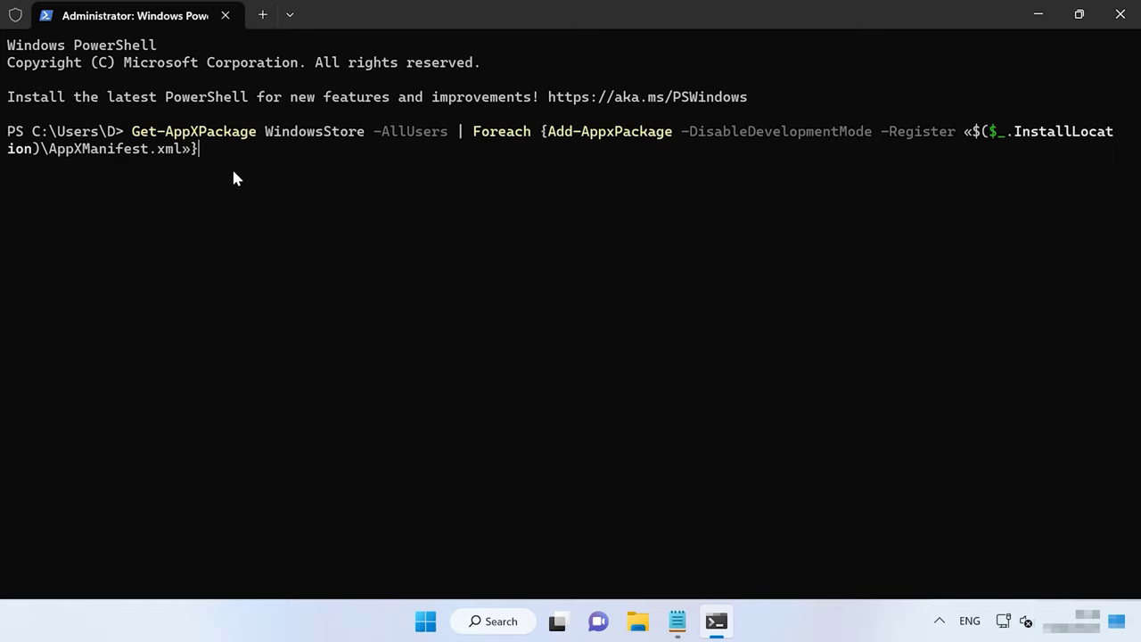